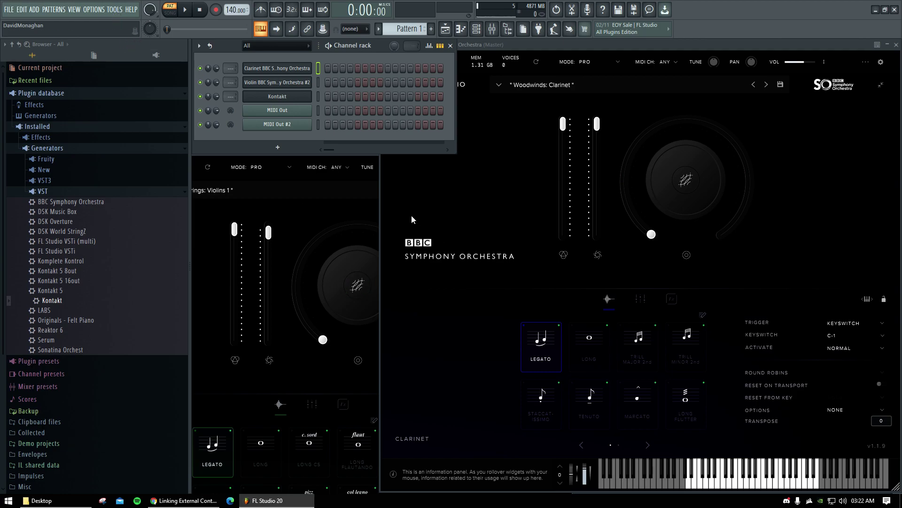
left_click(454, 207)
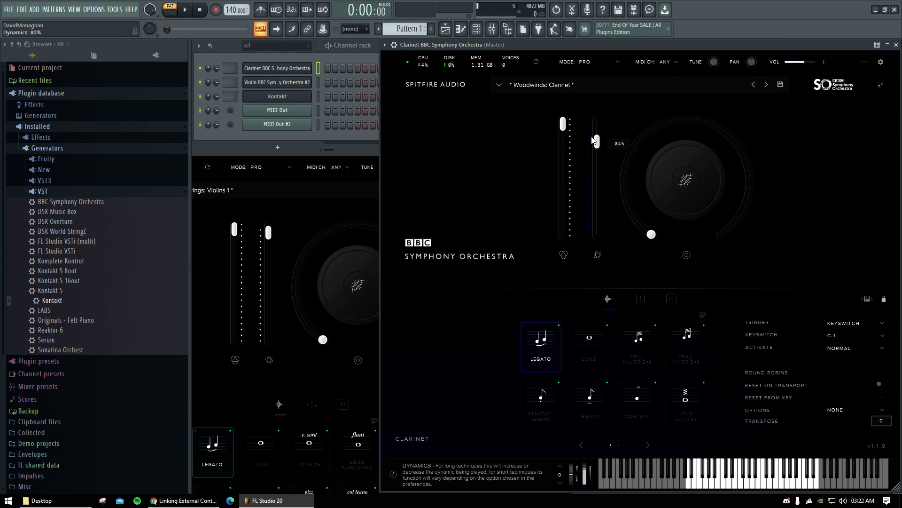
left_click(211, 141)
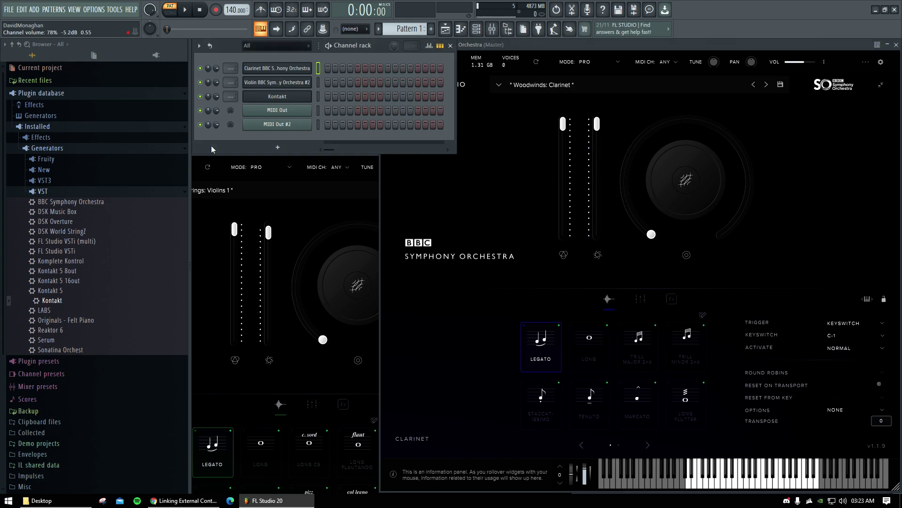
Open the MIDI settings and examine the Q49 keyboard's output and input device entries.
left_click(98, 11)
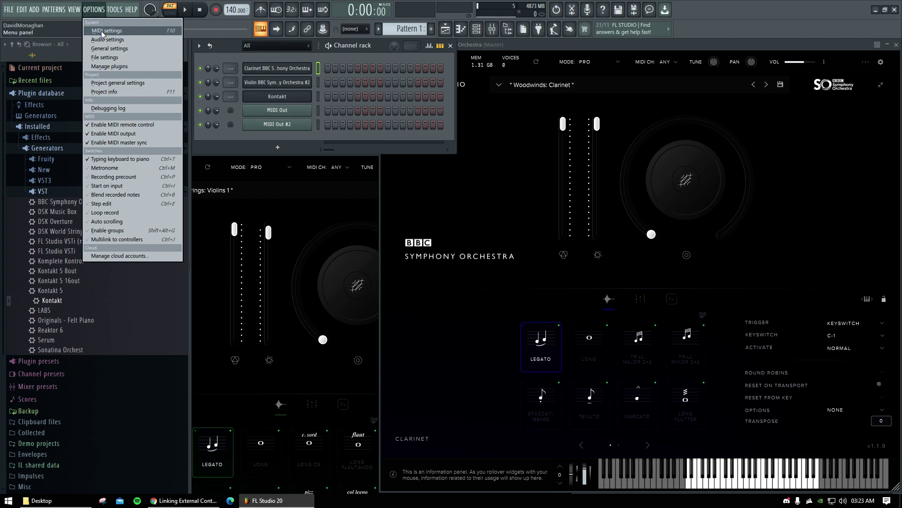
left_click(102, 32)
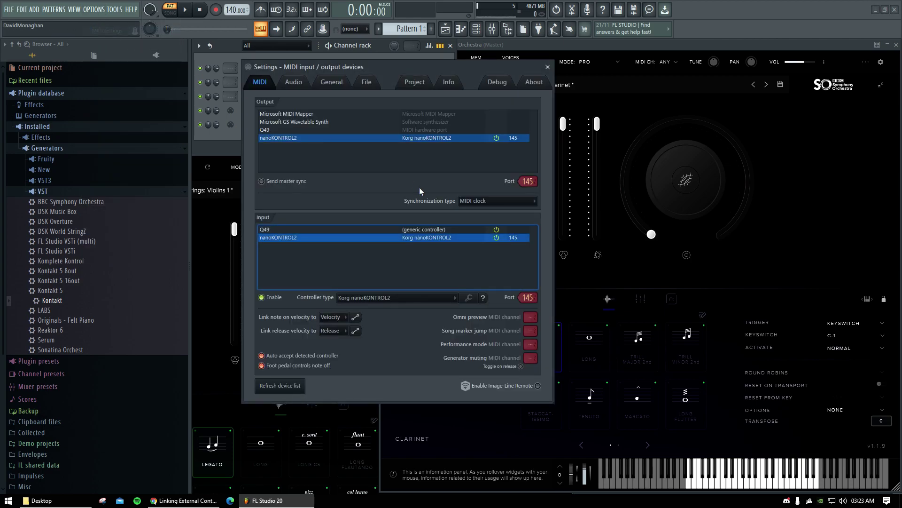
left_click_drag(448, 67, 473, 61)
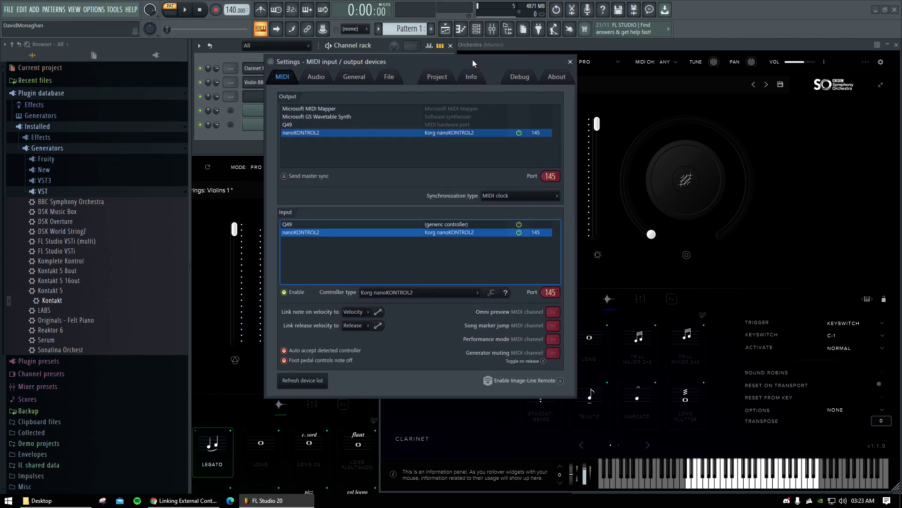
left_click(302, 125)
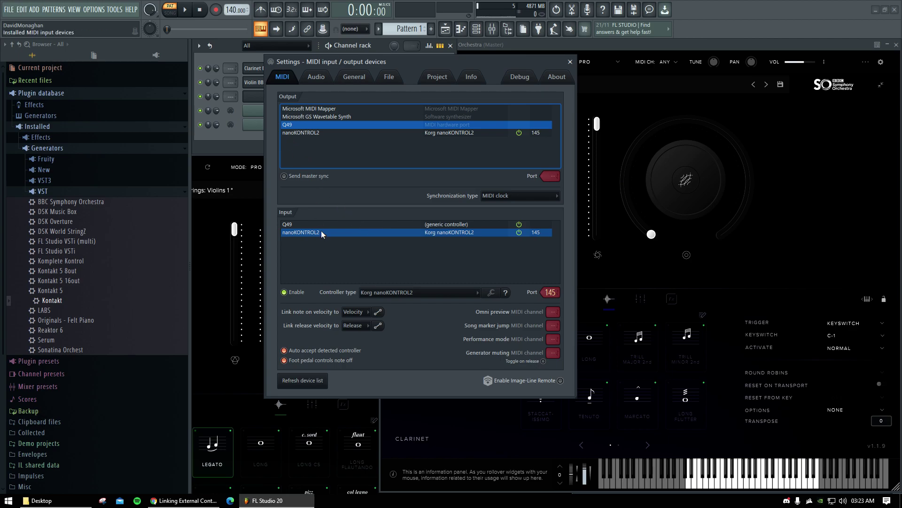
left_click(299, 225)
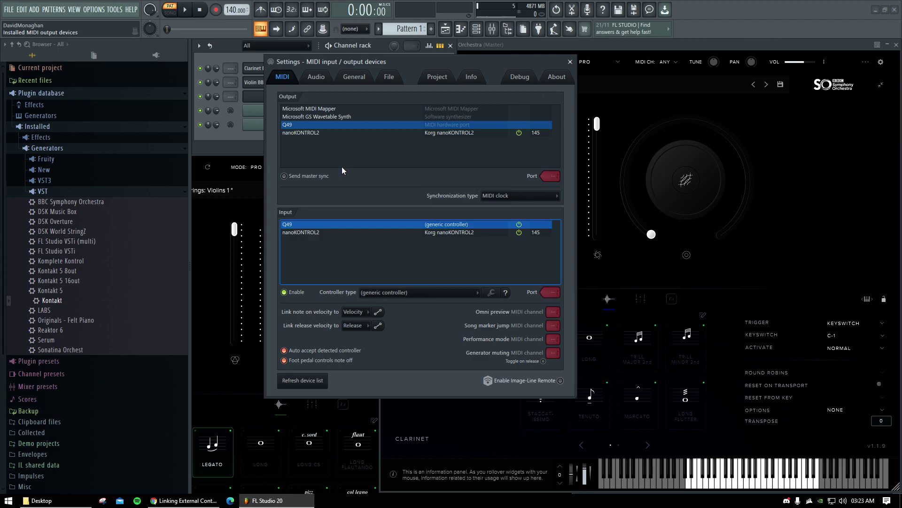
left_click(288, 126)
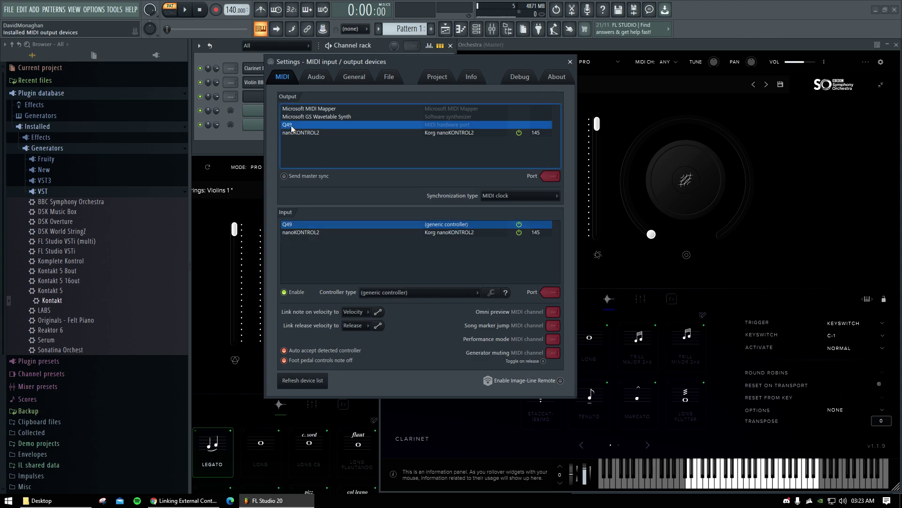
left_click(311, 227)
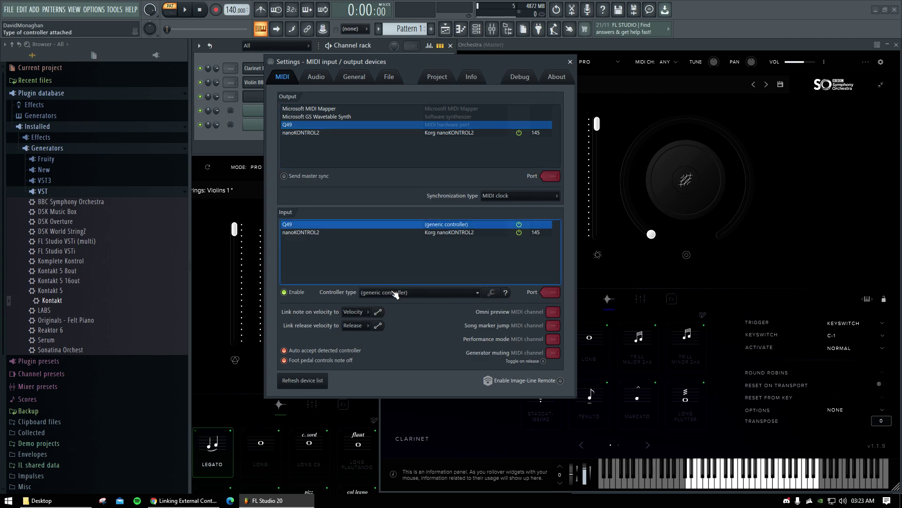
Examine the nanoKONTROL2 output and input entries, including controller type and port numbers, and close the MIDI settings.
left_click(322, 133)
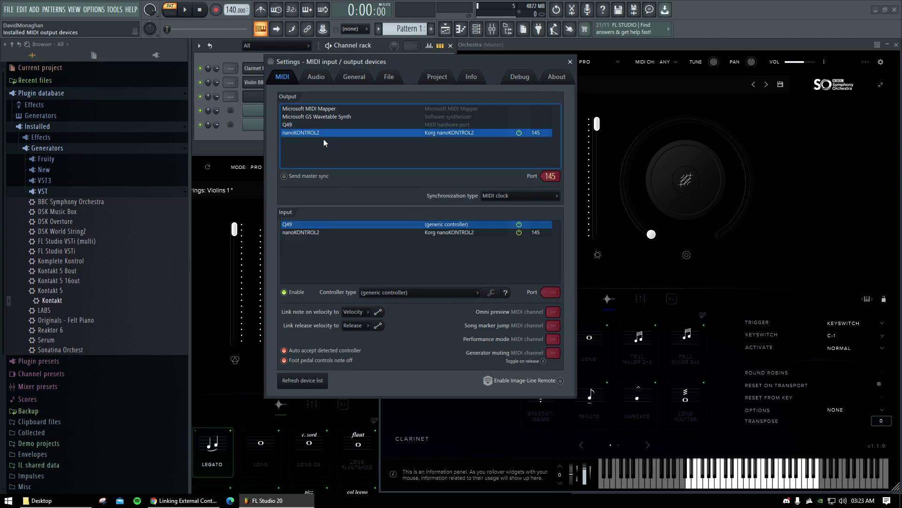
left_click(306, 232)
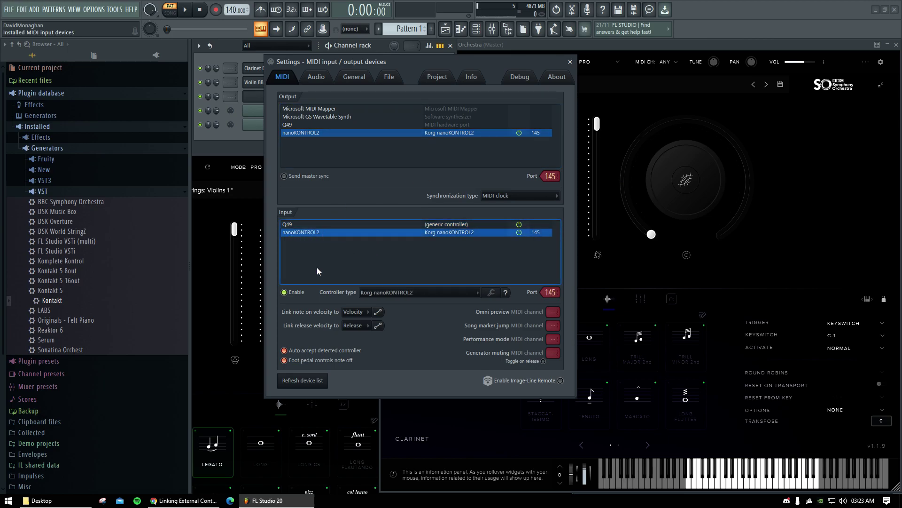
left_click(423, 294)
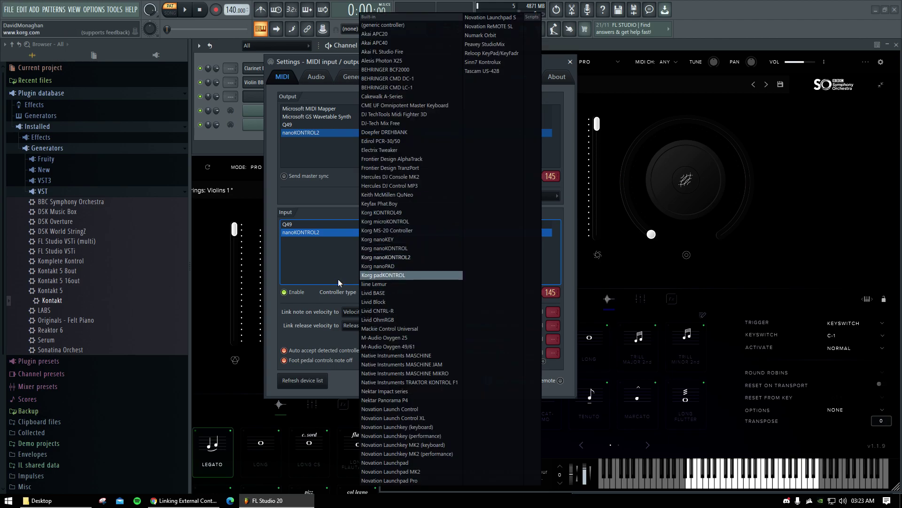
left_click(337, 295)
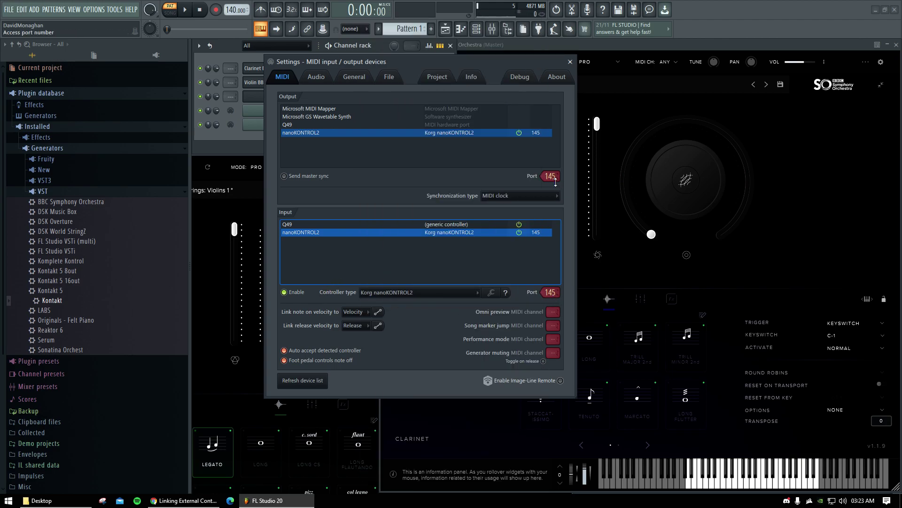
left_click(571, 63)
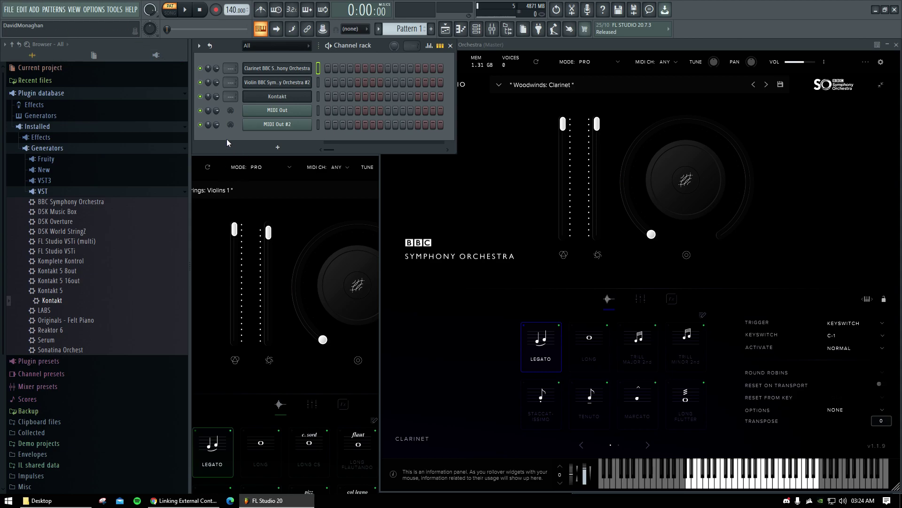
Link the clarinet plugin's Dynamics slider to the external MIDI controller with Multilink to controllers.
left_click(496, 170)
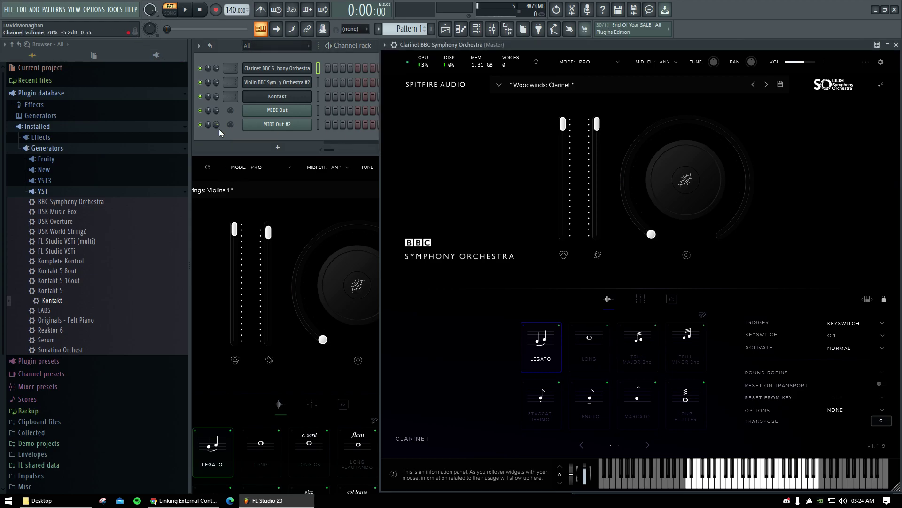
left_click(225, 44)
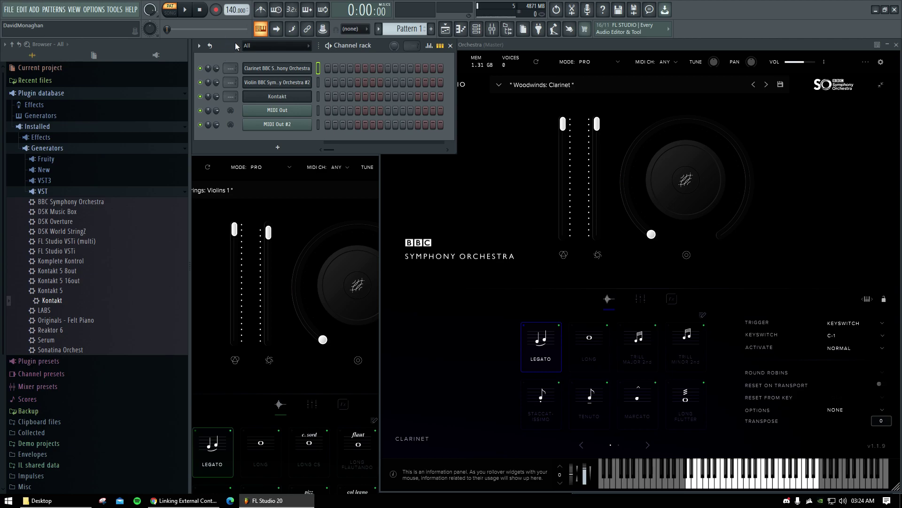
left_click(509, 141)
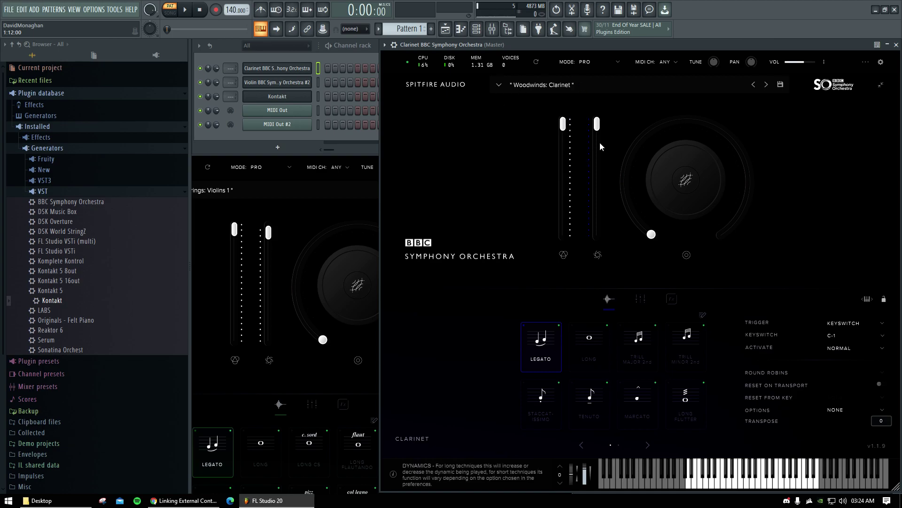
left_click_drag(595, 124, 607, 108)
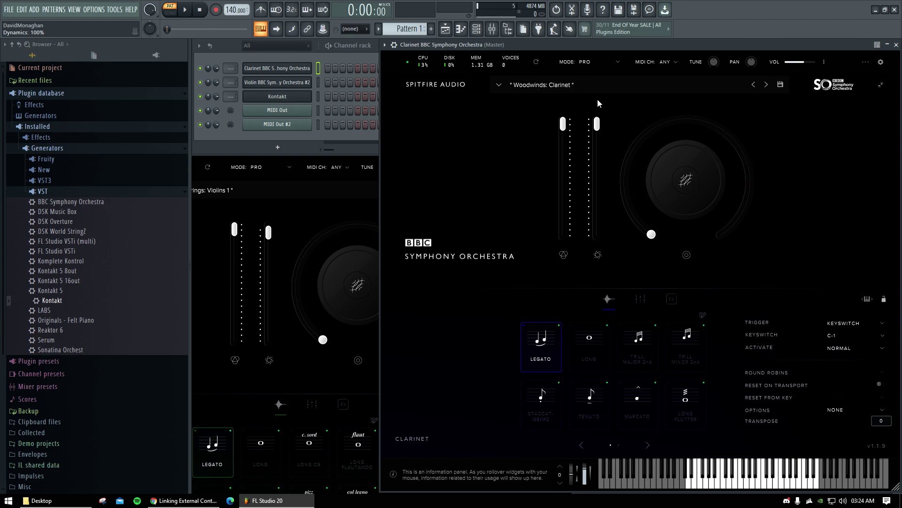
left_click(328, 30)
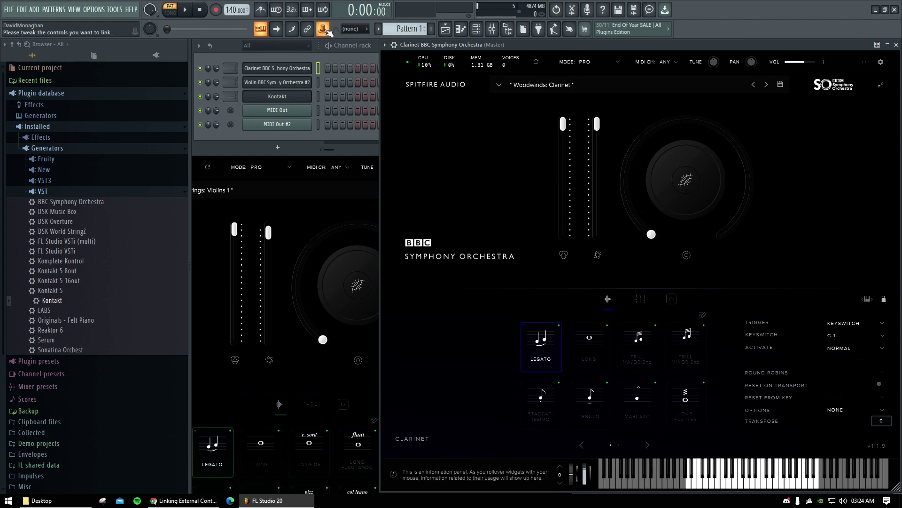
left_click_drag(597, 125, 597, 144)
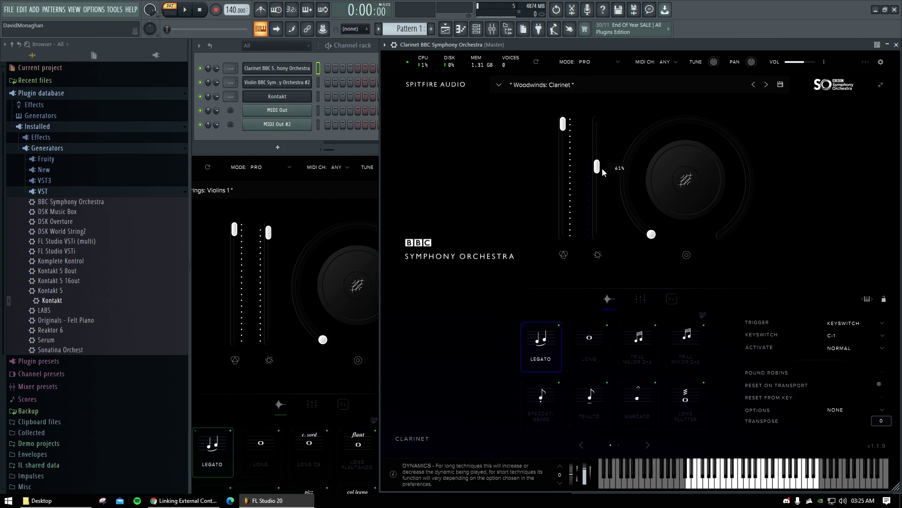
Select the Violin BBC Symphony Orchestra #2 channel and check whether the controller still moves the clarinet's Dynamics slider.
left_click(241, 120)
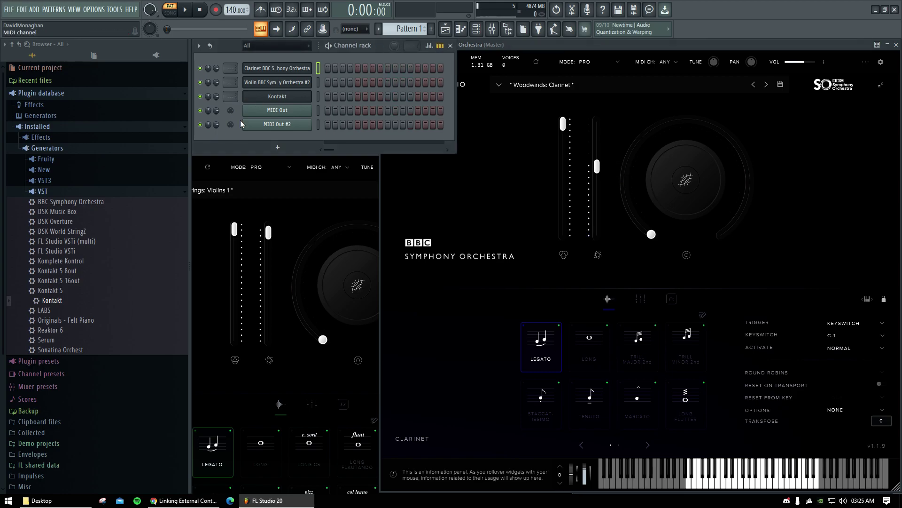
left_click(317, 82)
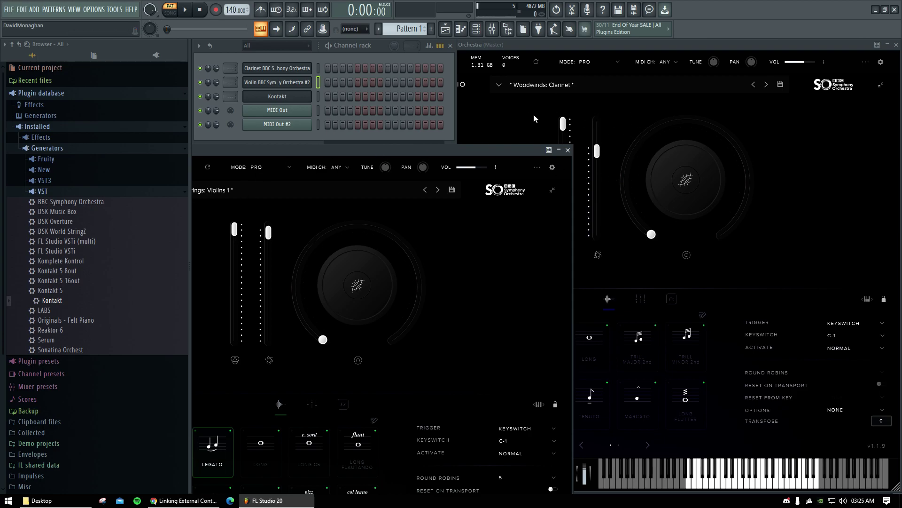
left_click(501, 111)
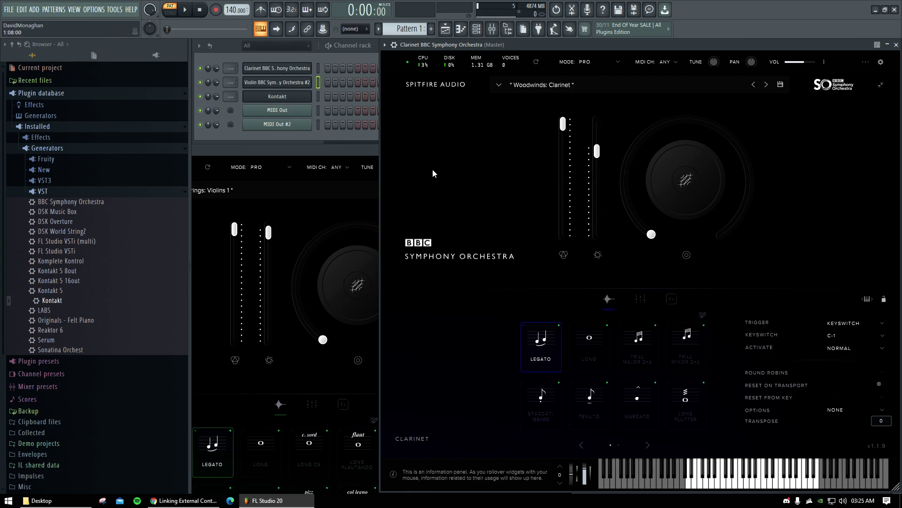
left_click(213, 136)
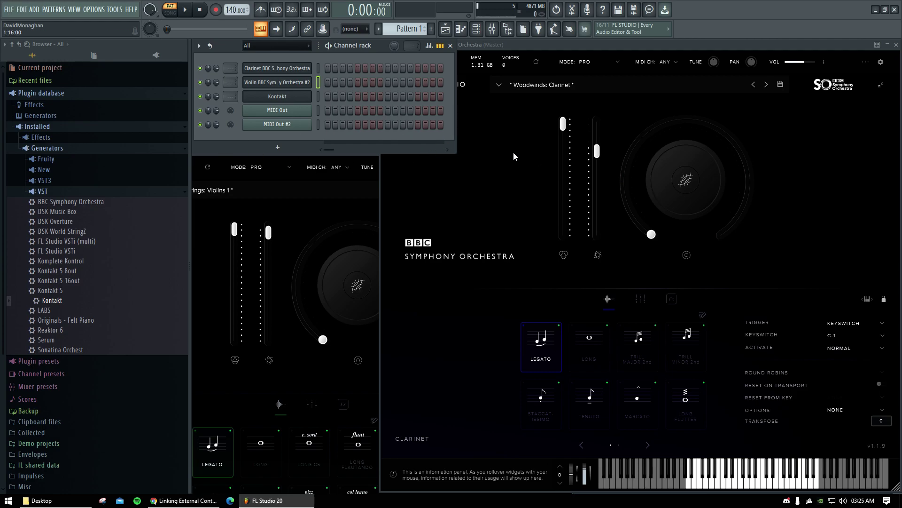
Return the clarinet's Dynamics to 100% and link its Expression slider to the MIDI controller with Multilink to controllers.
left_click_drag(597, 150, 597, 124)
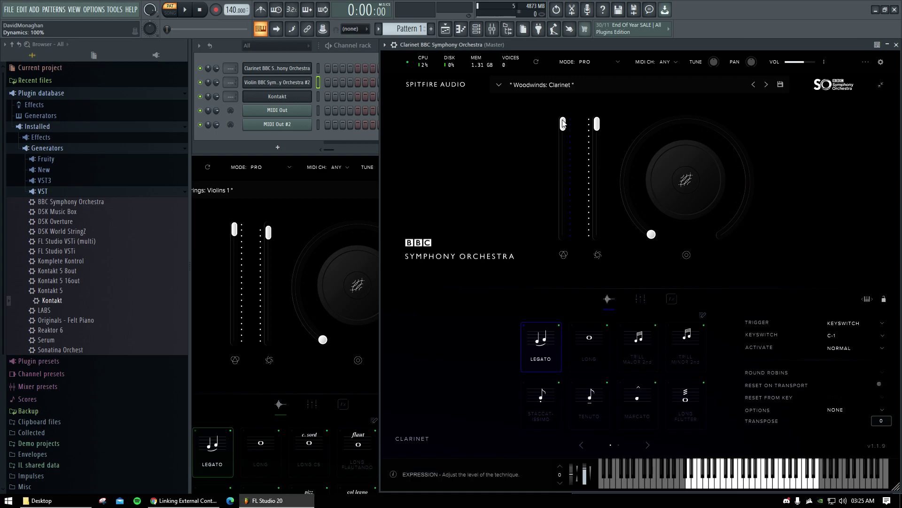
mouse_move(563, 124)
left_mouse_down()
mouse_move(569, 162)
mouse_move(566, 120)
left_mouse_up()
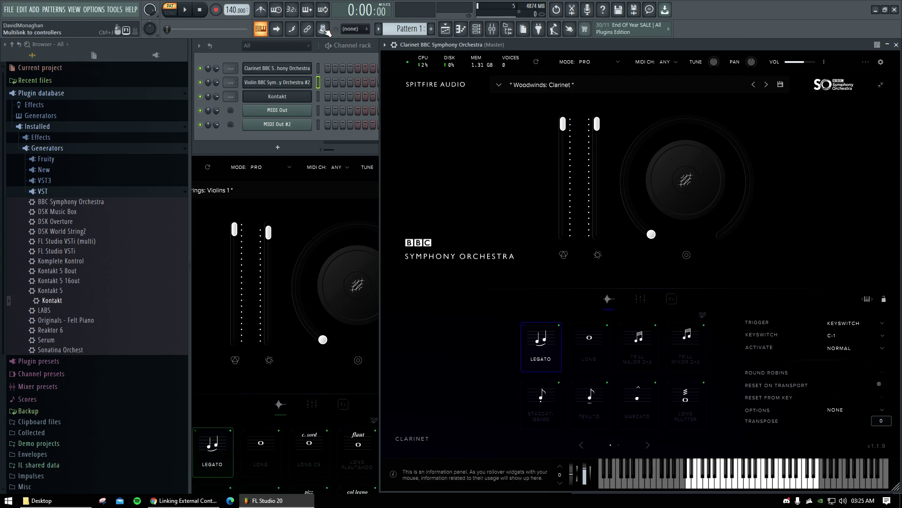
left_click(323, 29)
left_click(324, 29)
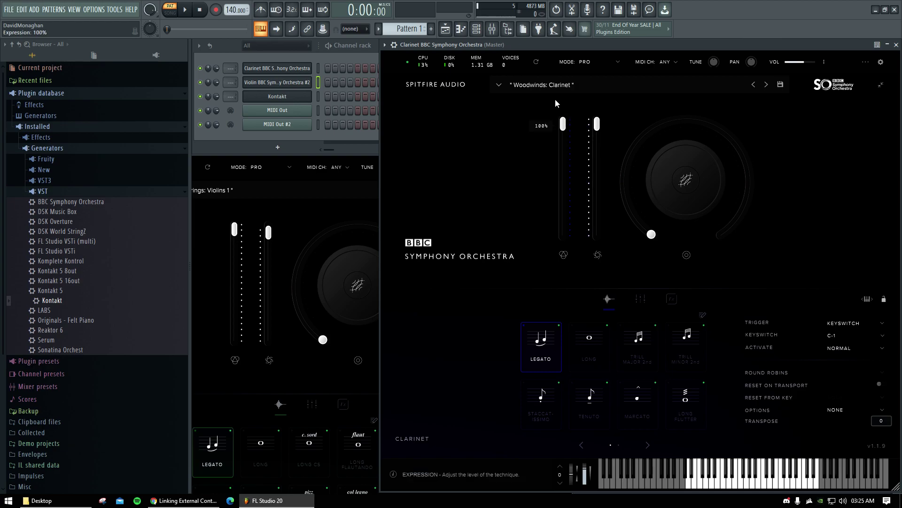
left_click(323, 29)
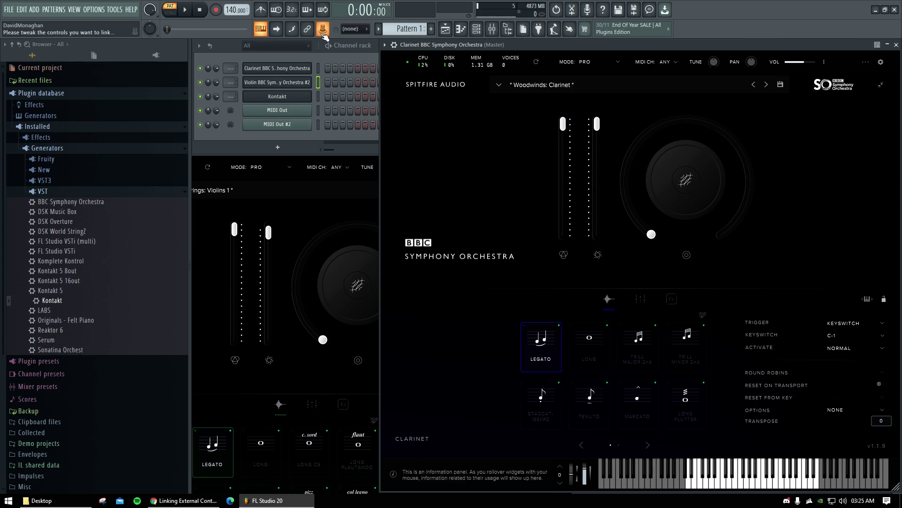
left_click_drag(565, 126, 564, 131)
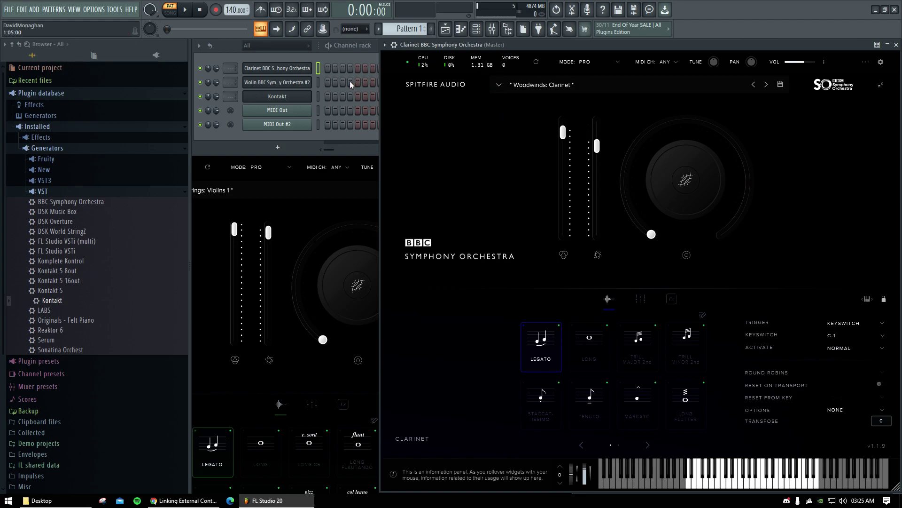
Reselect the violin channel and check the clarinet's linked Expression and Dynamics sliders.
left_click(317, 82)
left_click(318, 83)
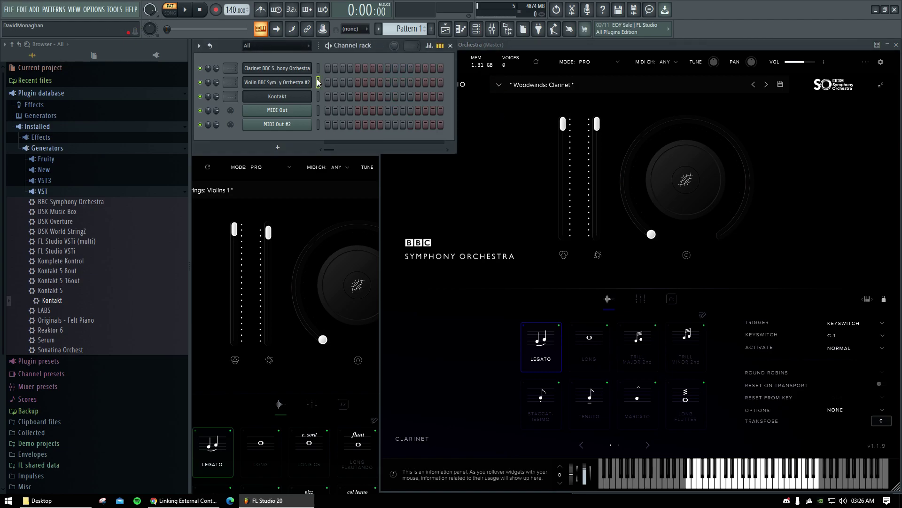
left_click(532, 188)
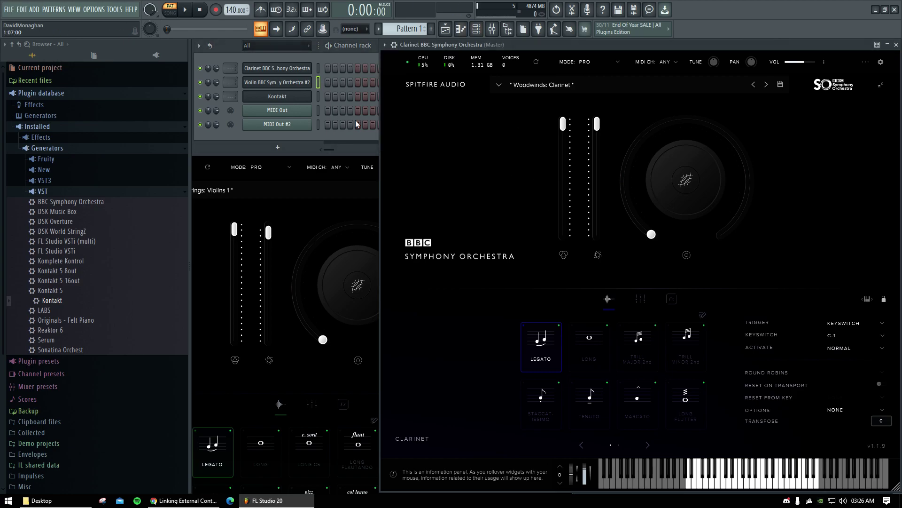
left_click(212, 149)
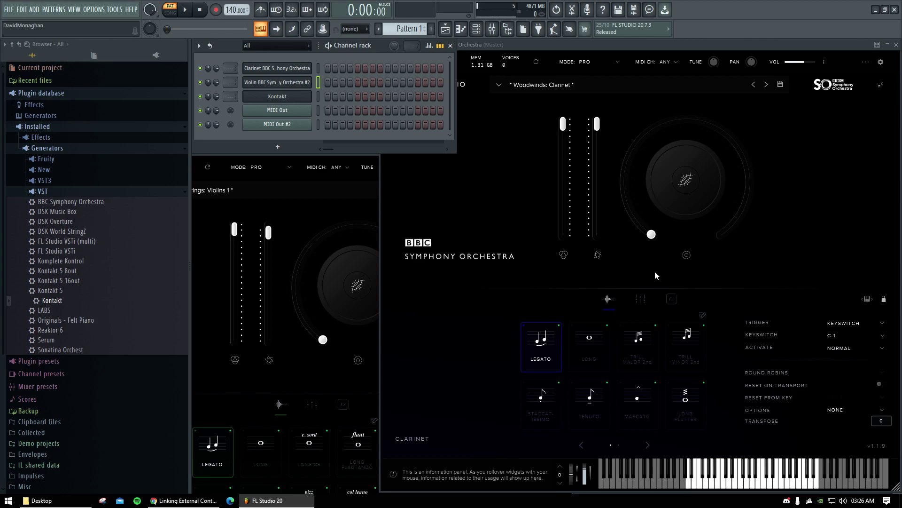
Assign the clarinet plugin's large knob to Vibrato and bring the channel rack forward.
left_click(695, 178)
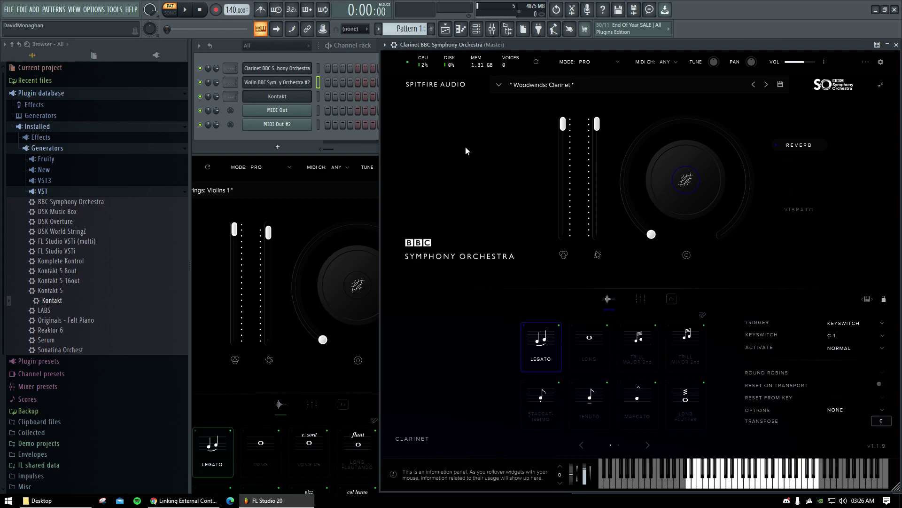
left_click(809, 209)
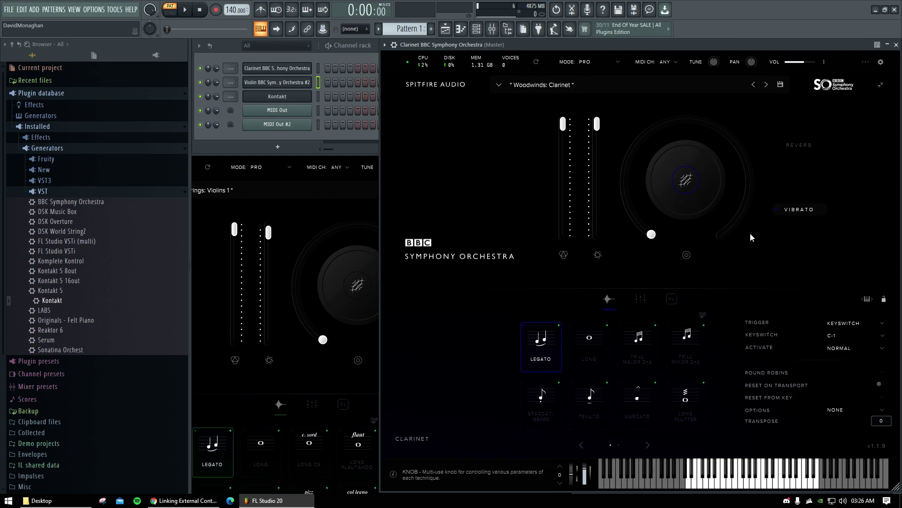
left_click(206, 147)
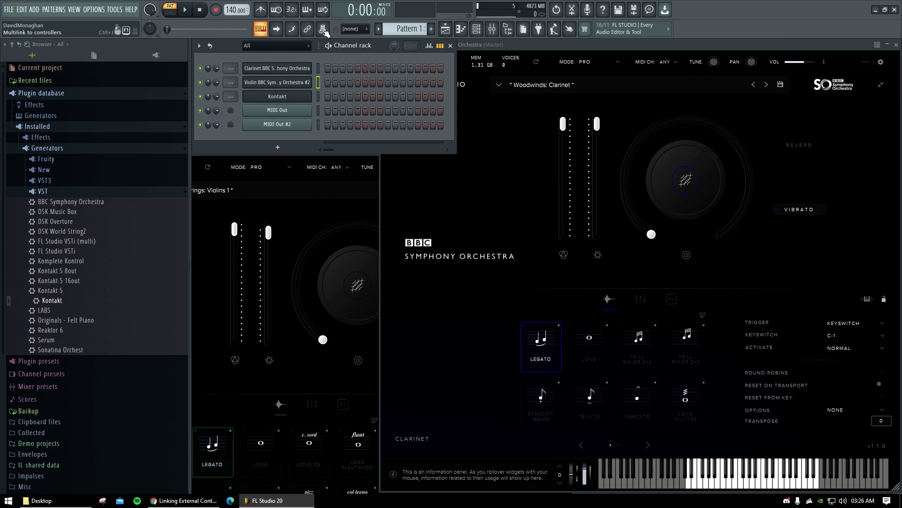
Reset the MIDI controller links of the clarinet's Dynamics and Expression sliders in their remote control settings and accept each.
right_click(323, 29)
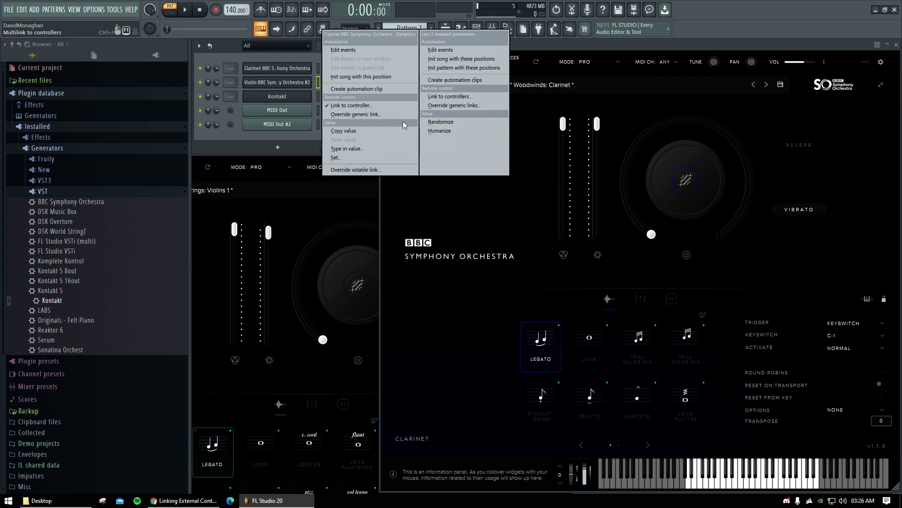
left_click(454, 211)
left_click(220, 143)
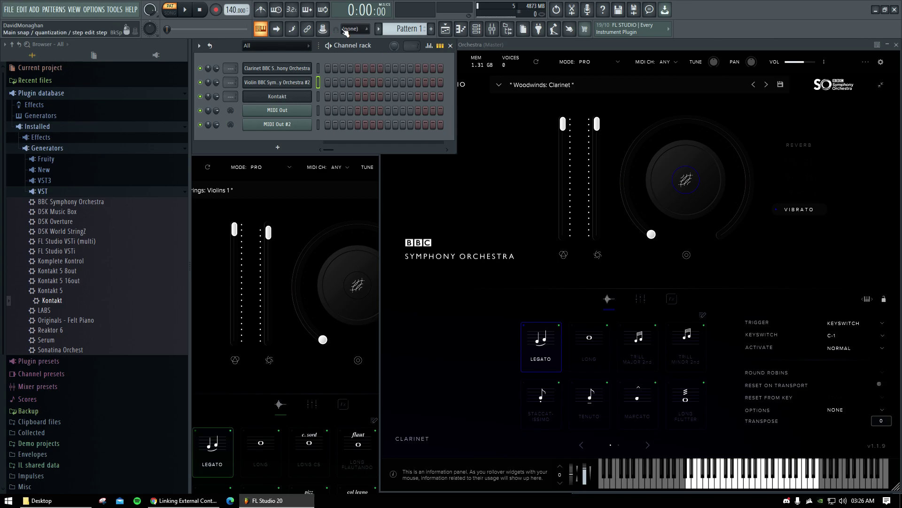
right_click(324, 29)
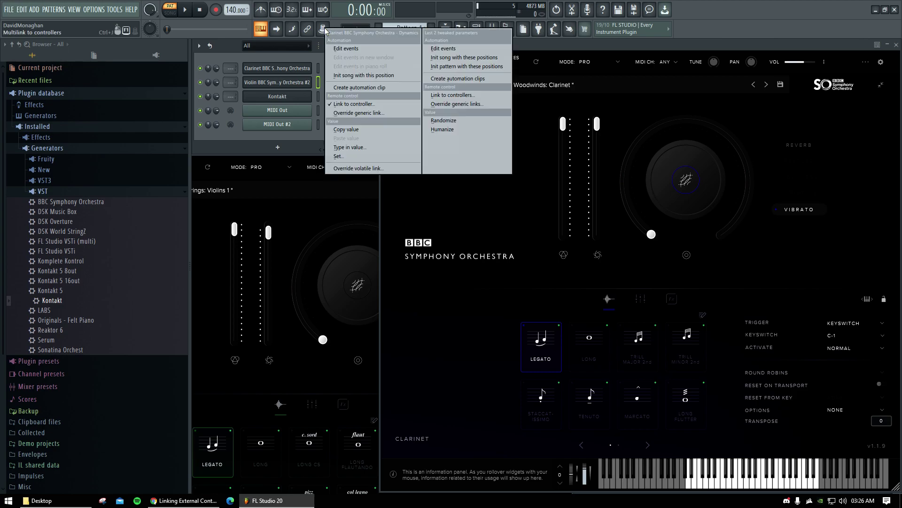
left_click(353, 104)
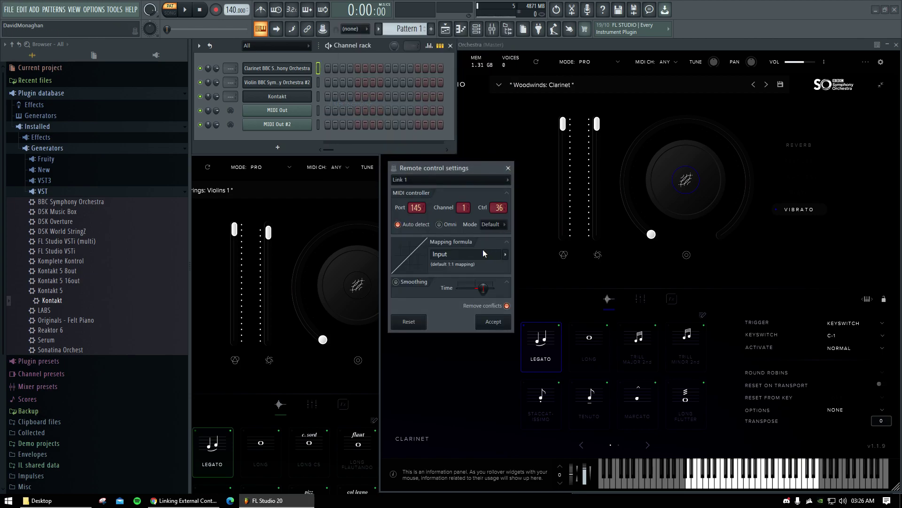
left_click(495, 322)
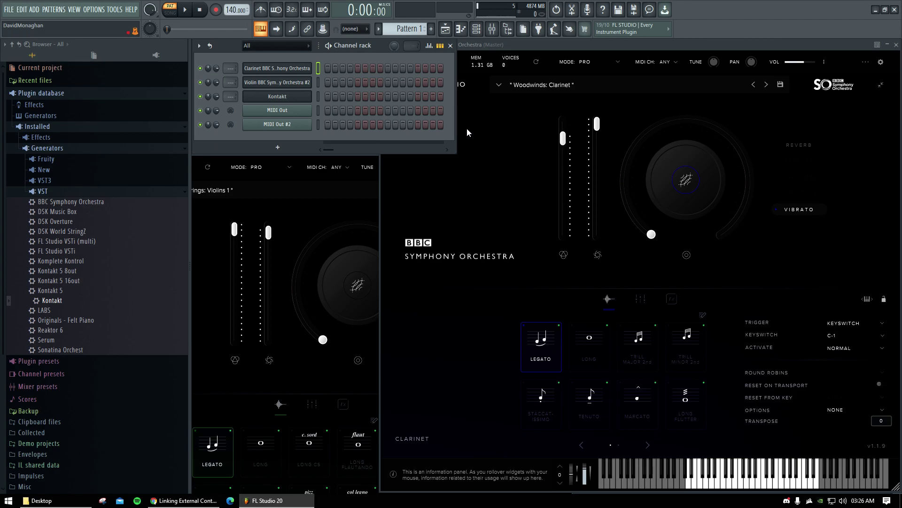
right_click(328, 30)
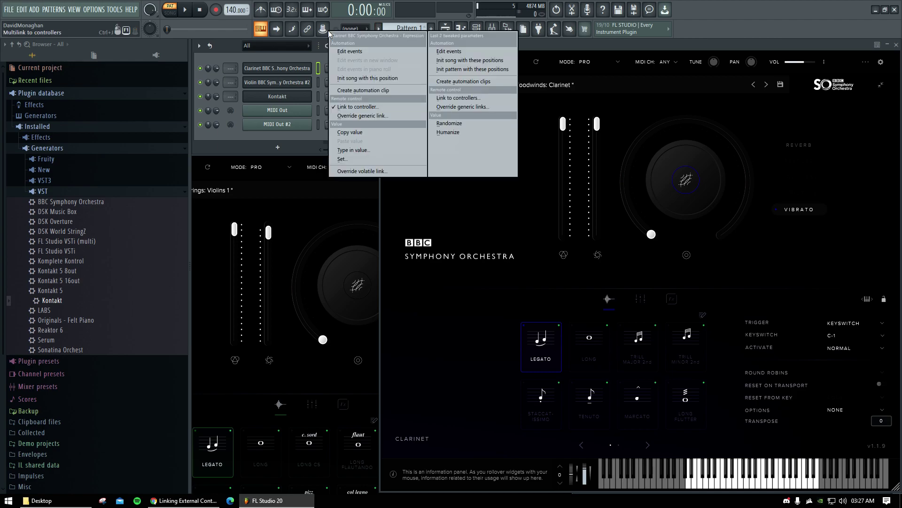
left_click(335, 106)
left_click(493, 322)
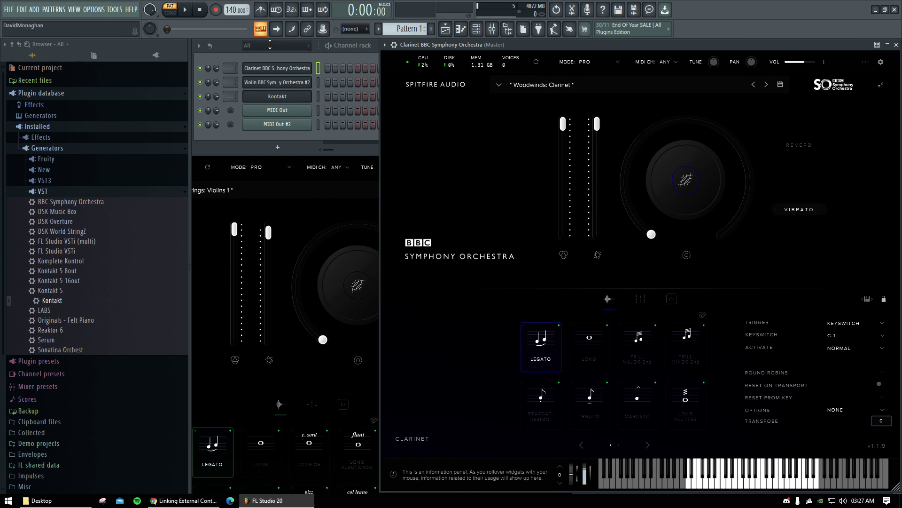
Link the clarinet's Dynamics slider to the MIDI controller with Multilink's Override generic link option.
left_click(234, 41)
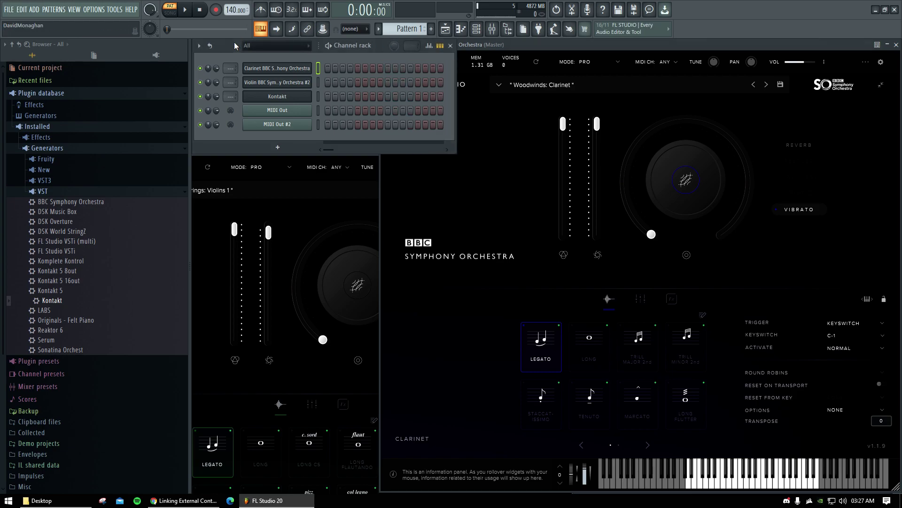
left_click(474, 123)
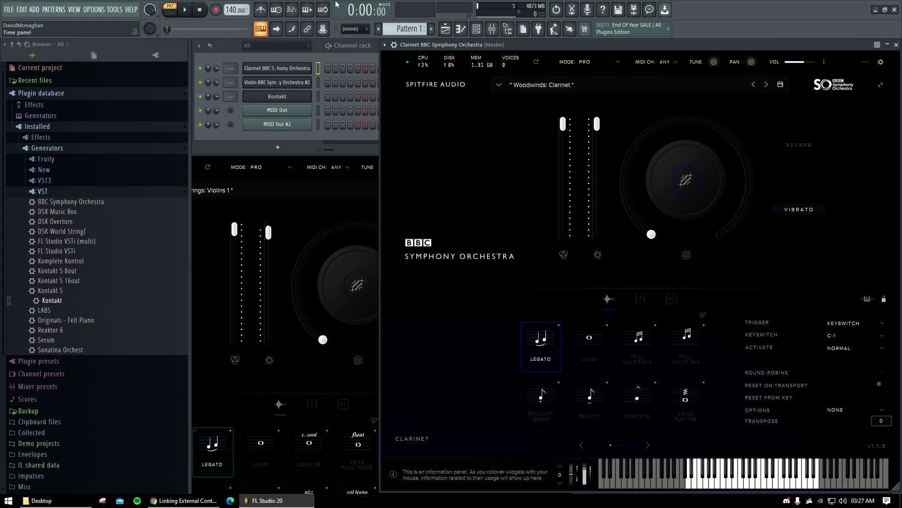
right_click(307, 28)
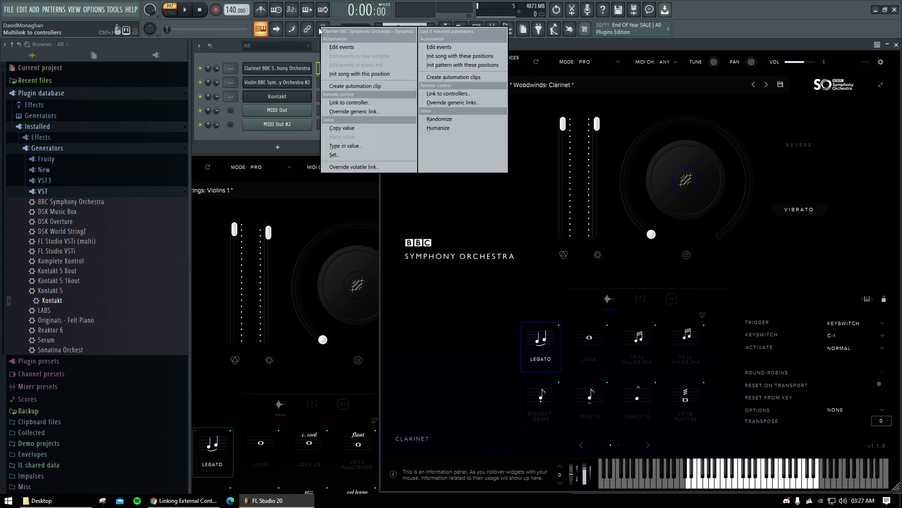
left_click(369, 112)
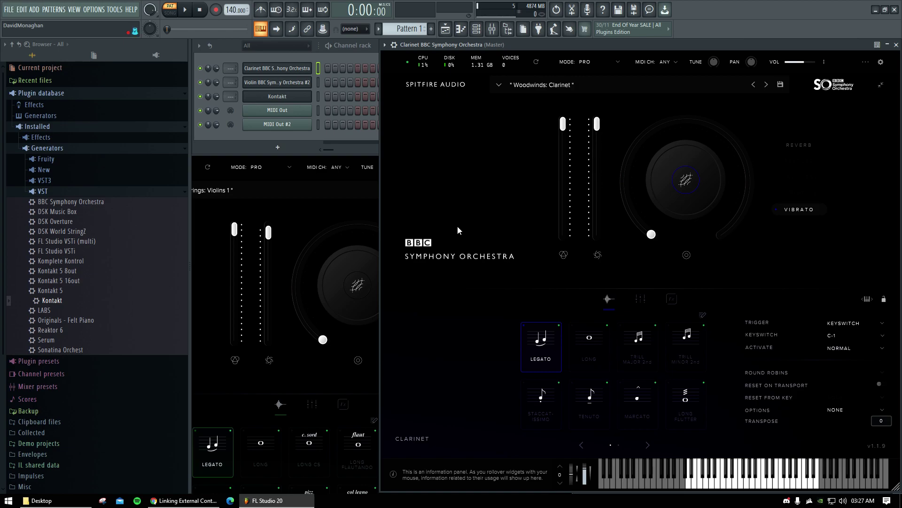
Switch between the violin and clarinet channels and check how the controller moves the Dynamics slider with each selected.
left_click(319, 81)
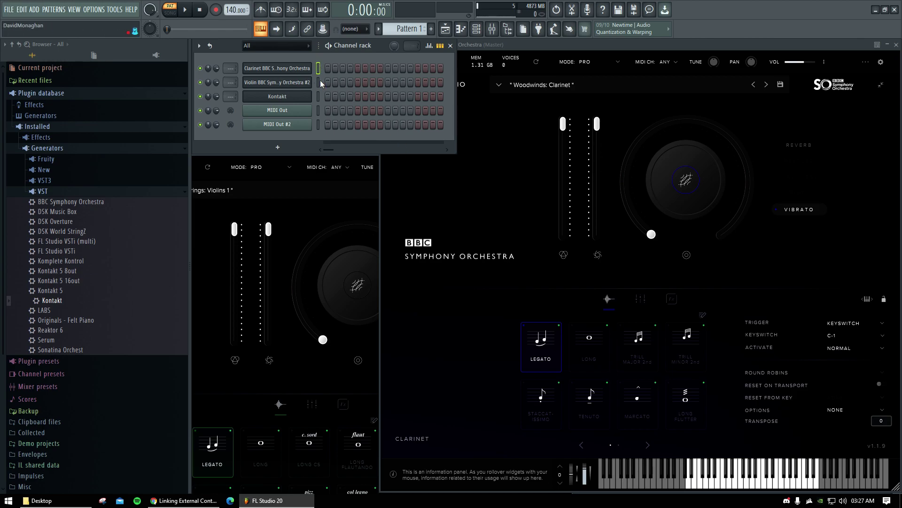
left_click(498, 192)
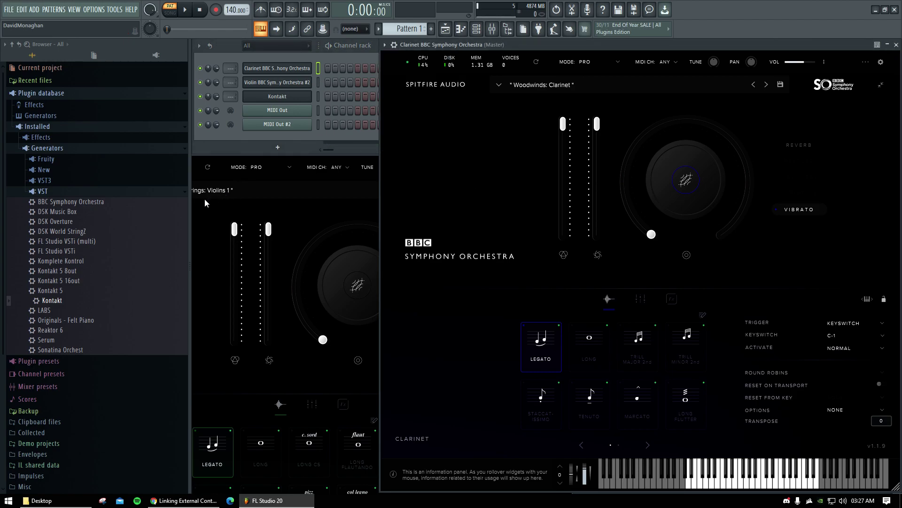
left_click(318, 84)
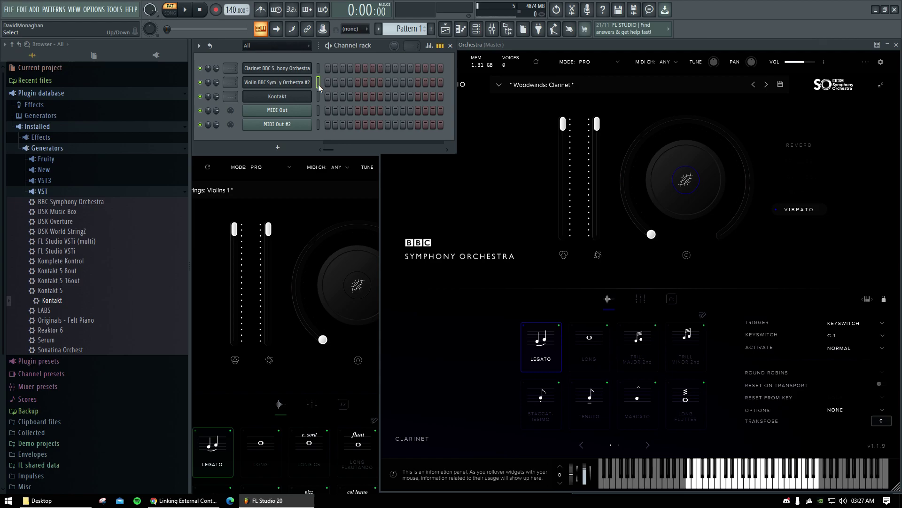
left_click(318, 69)
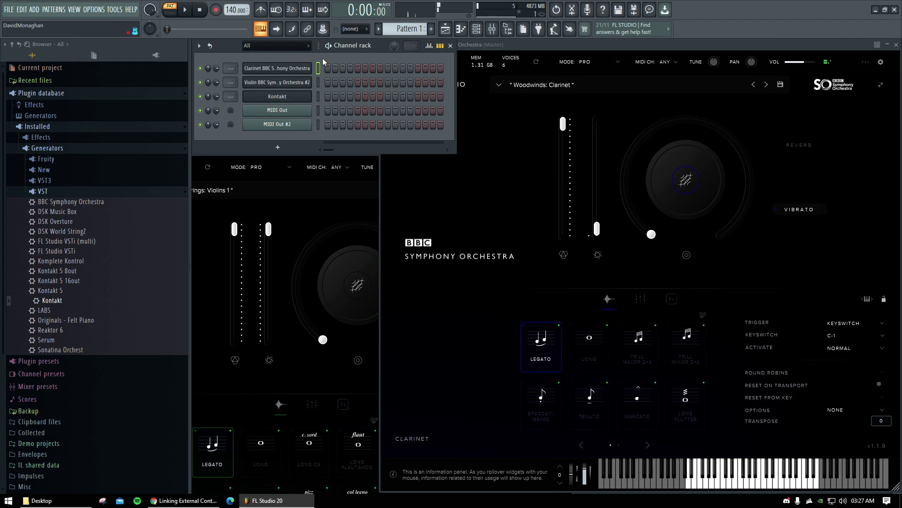
left_click(318, 83)
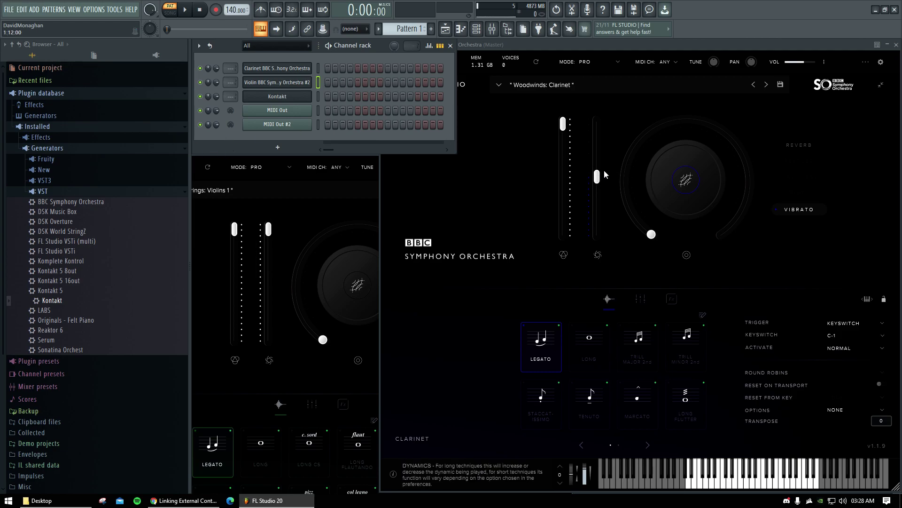
Link the clarinet's Expression slider to the controller with Override generic link and test it with the clarinet and violin channels selected.
left_click(541, 139)
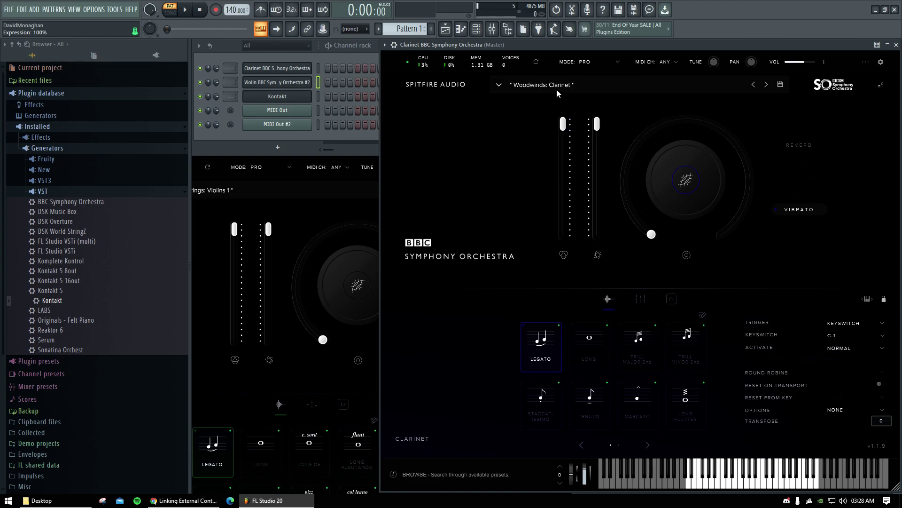
left_click(323, 28)
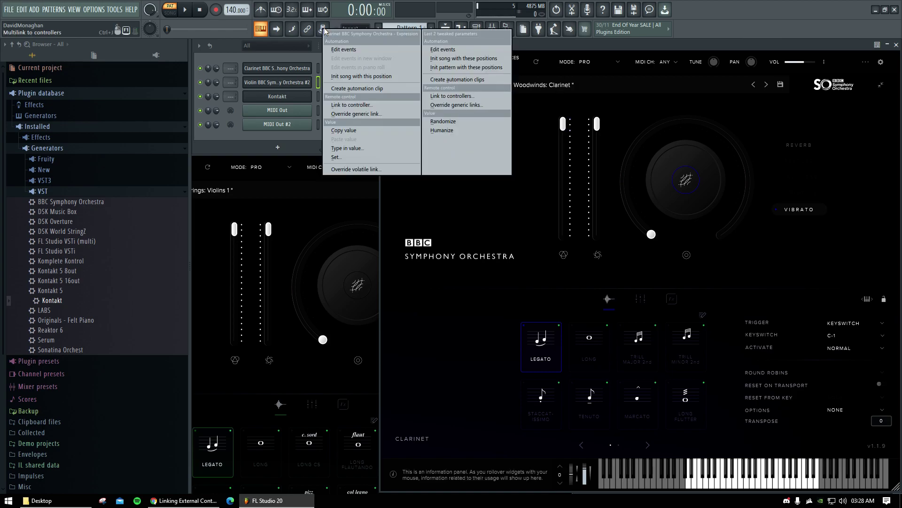
left_click(348, 115)
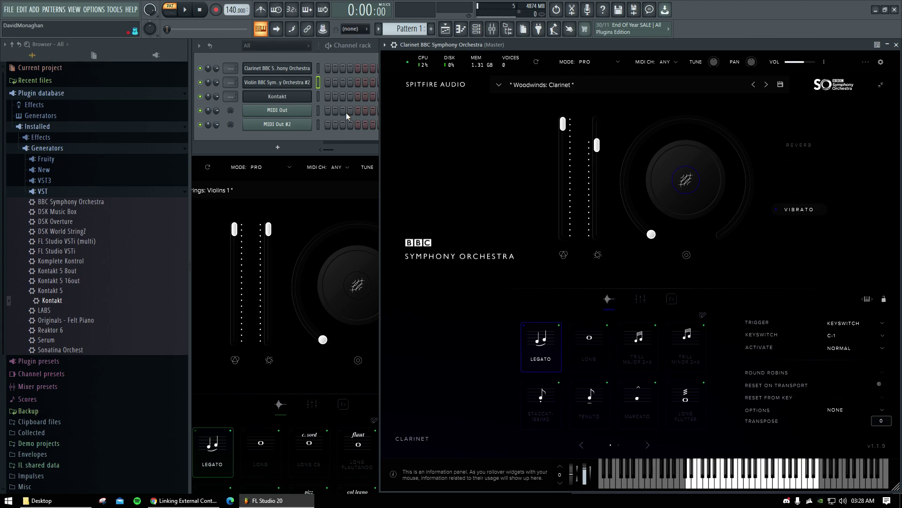
left_click(319, 69)
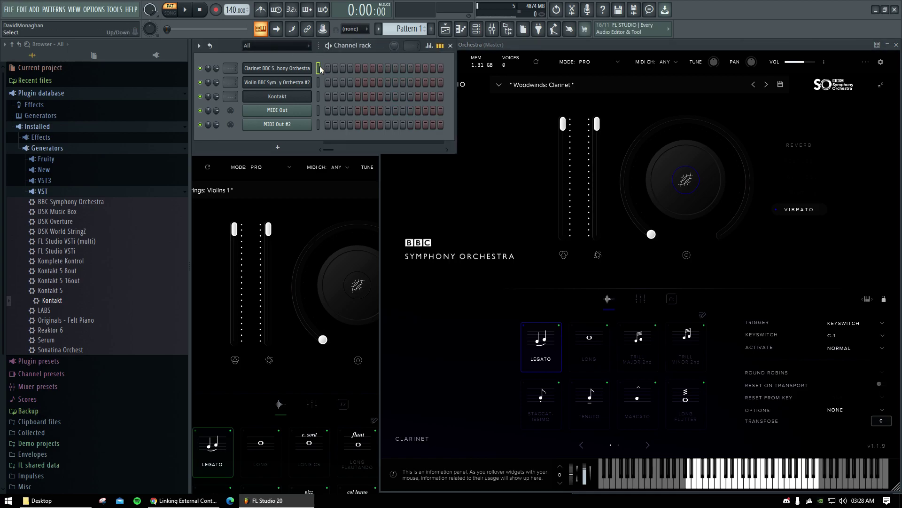
left_click(317, 83)
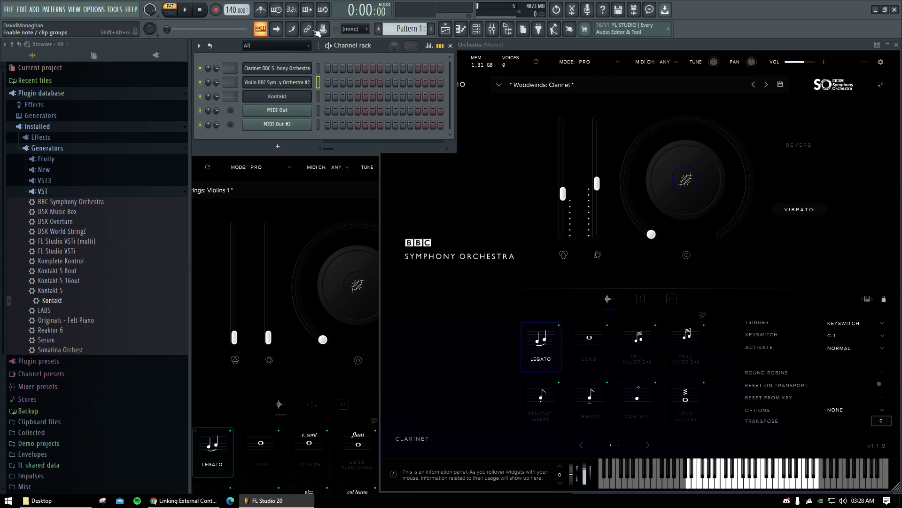
Reset the Override generic link assignments of the violin's Expression and Dynamics sliders.
right_click(317, 28)
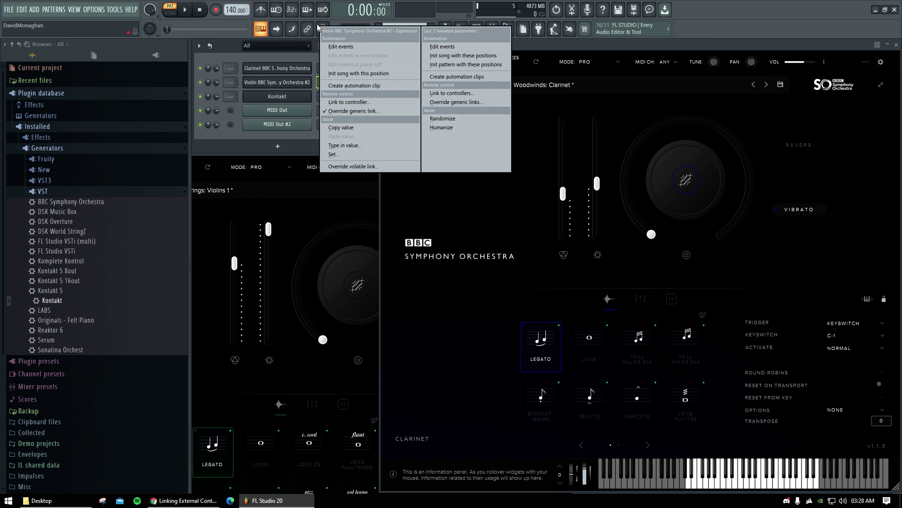
left_click(356, 111)
left_click(496, 308)
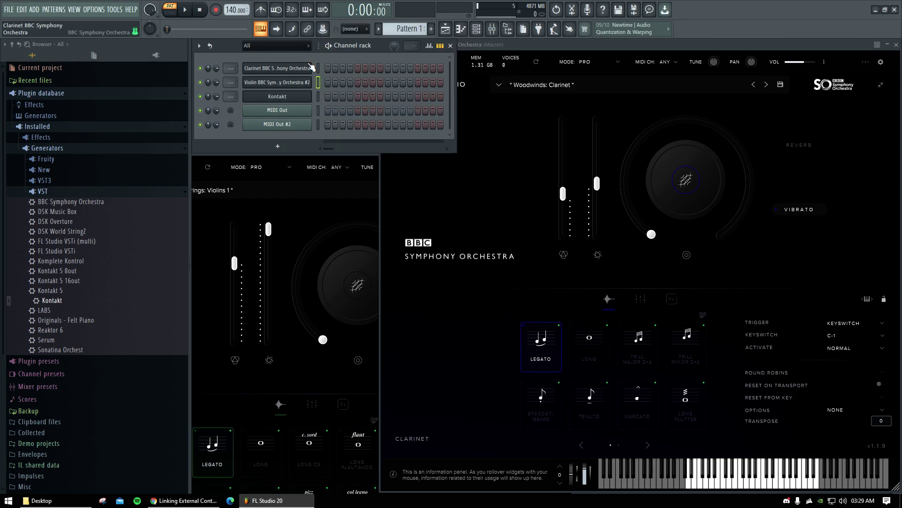
right_click(322, 31)
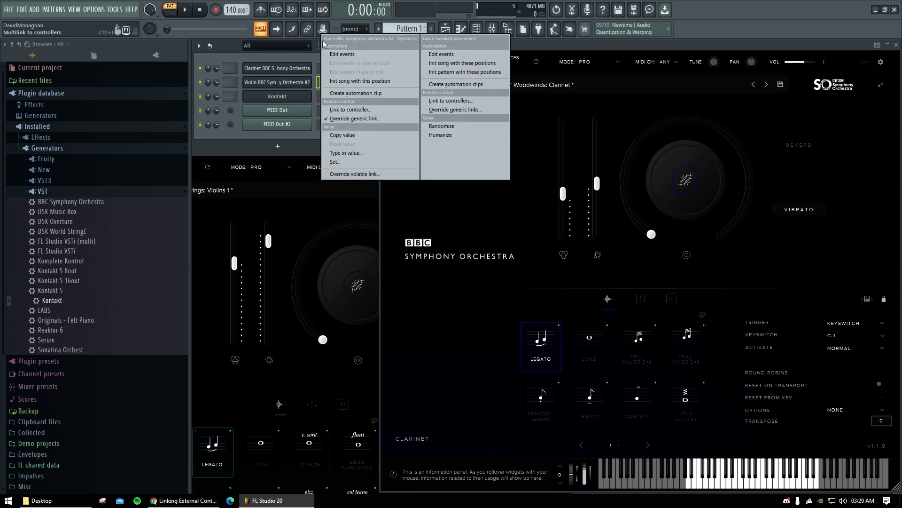
left_click(373, 120)
left_click(489, 305)
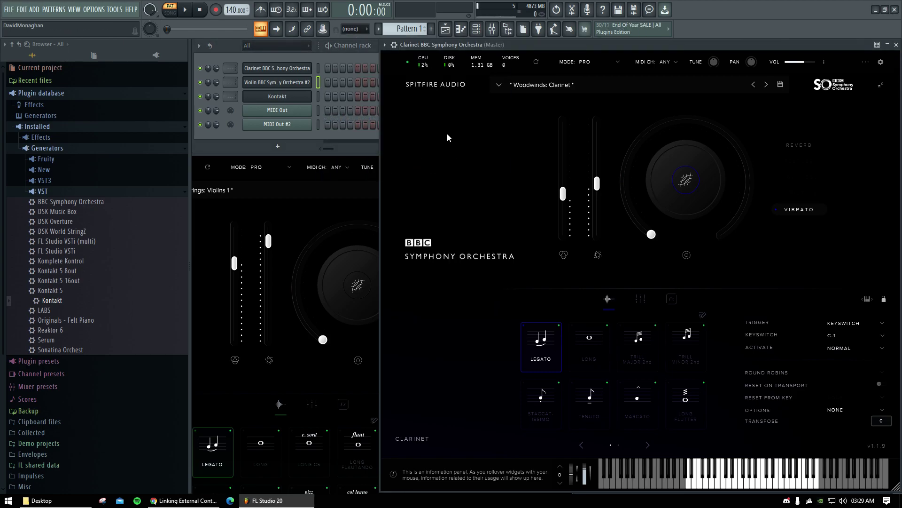
right_click(325, 29)
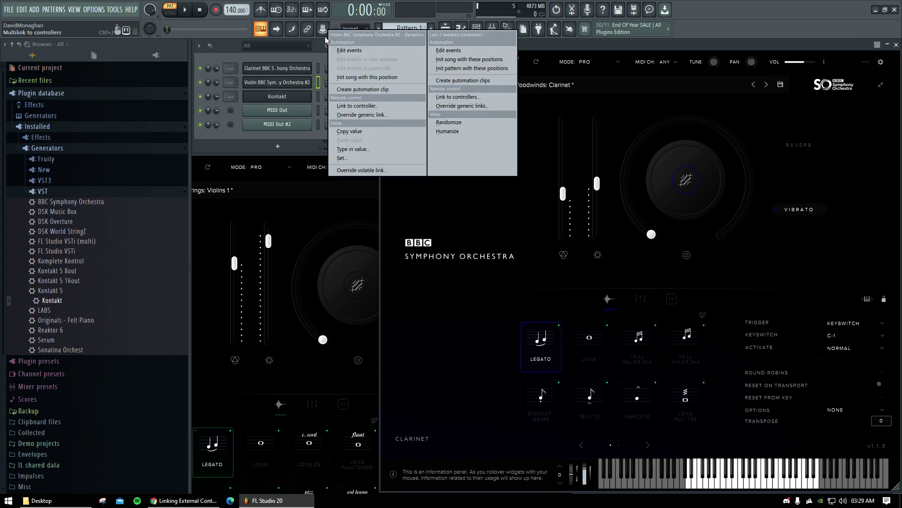
left_click(398, 174)
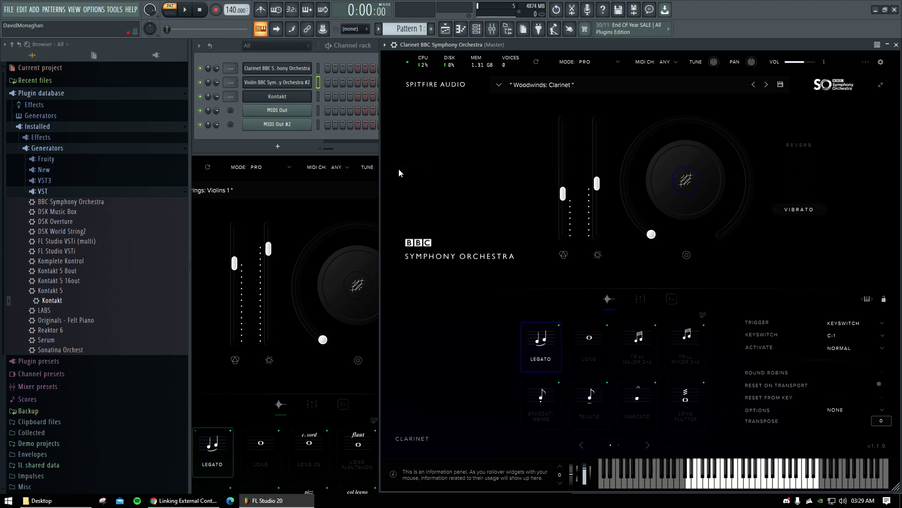
right_click(322, 29)
left_click(457, 227)
Raise the violin's Expression and Dynamics sliders, and raise the clarinet's Expression and Dynamics sliders, setting its Dynamics to 100%.
left_click(290, 228)
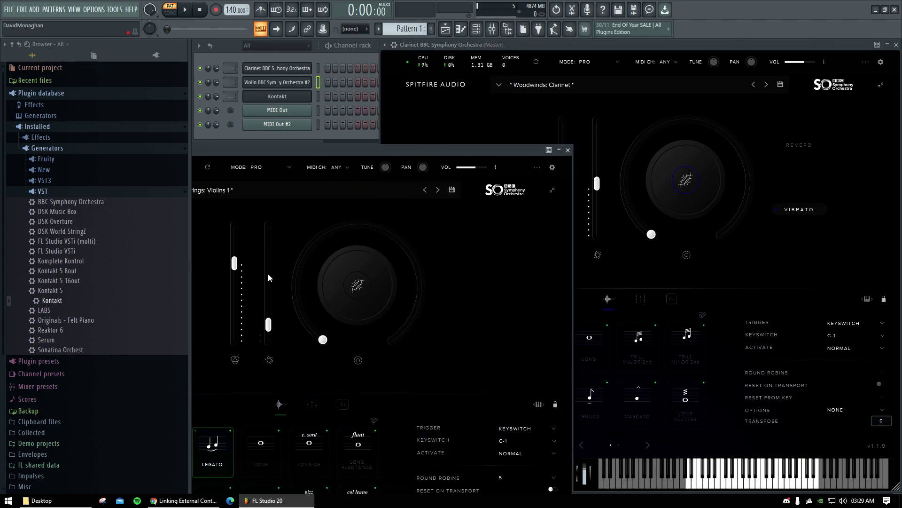
left_click_drag(234, 262, 234, 251)
left_click_drag(268, 328, 267, 320)
left_click(464, 66)
left_click_drag(566, 173, 561, 170)
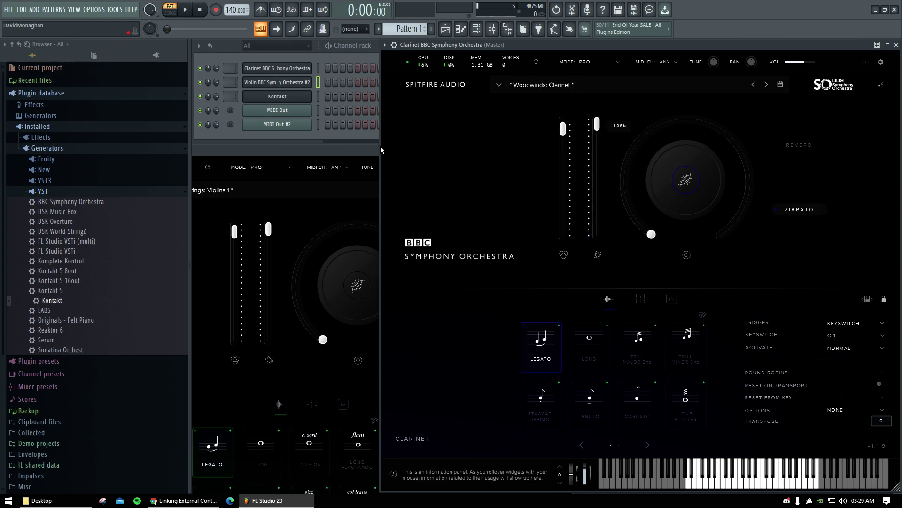
Test the clarinet's Dynamics slider from the controller and open the Kontakt channel's plugin window.
left_click(211, 137)
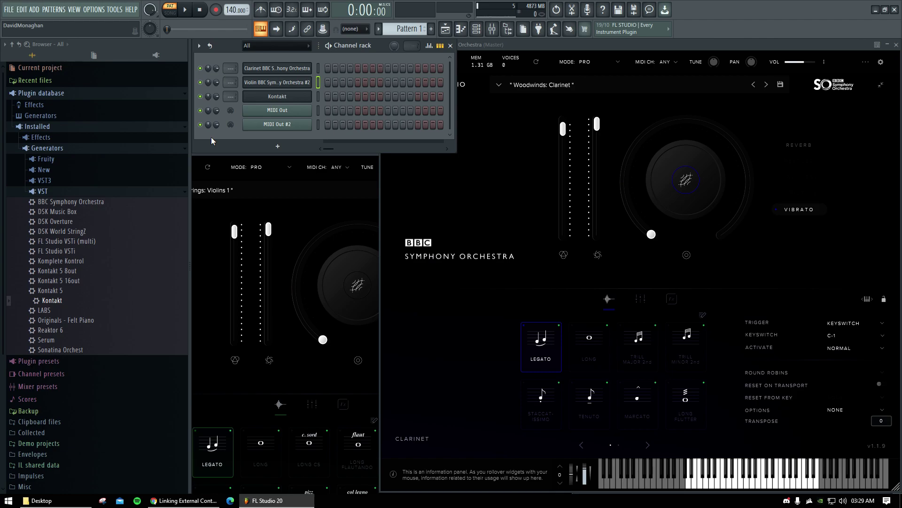
left_click(596, 122)
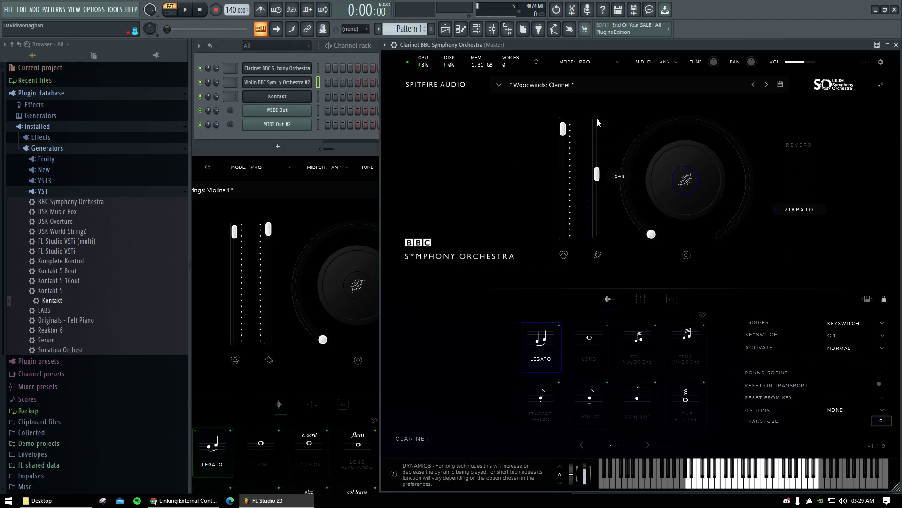
left_click(303, 97)
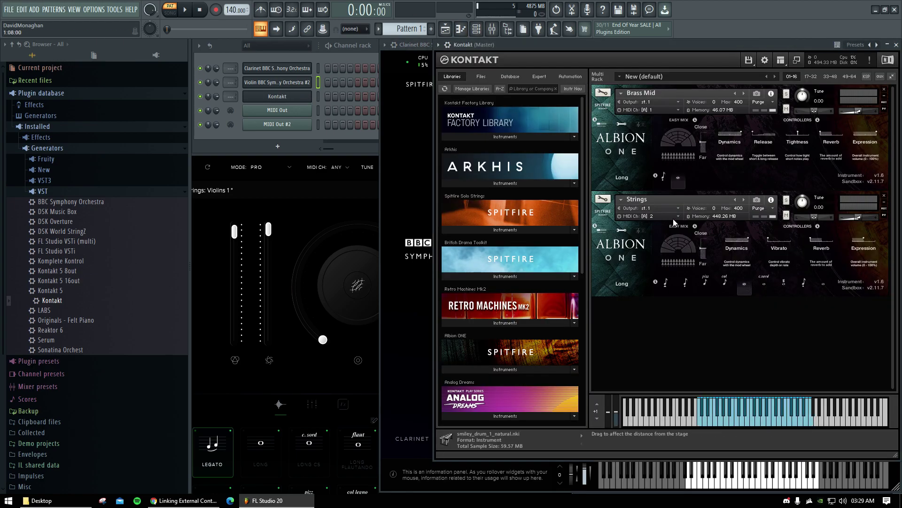